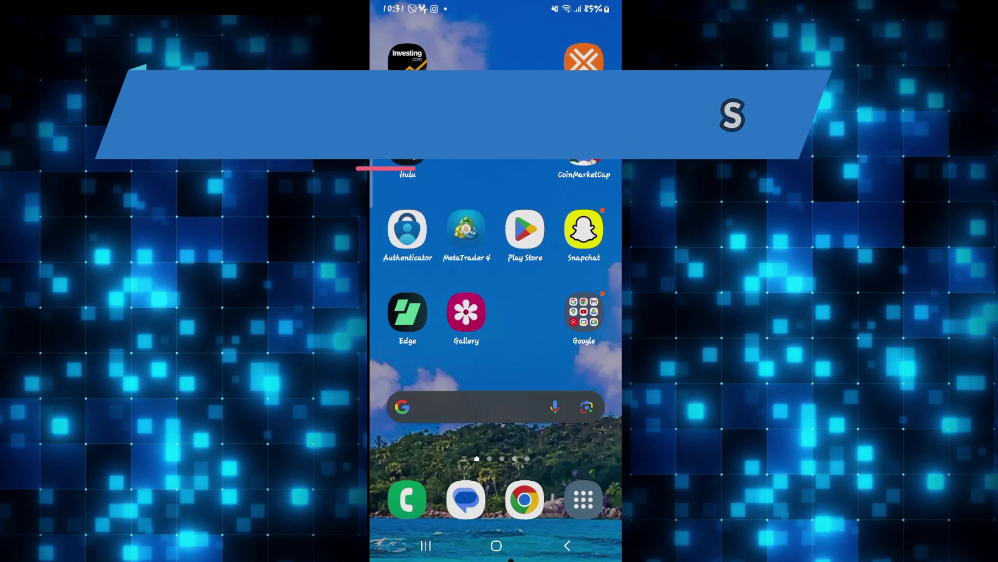
Launch Hulu, then YouTube from the Google folder, returning home after each
left_click(407, 161)
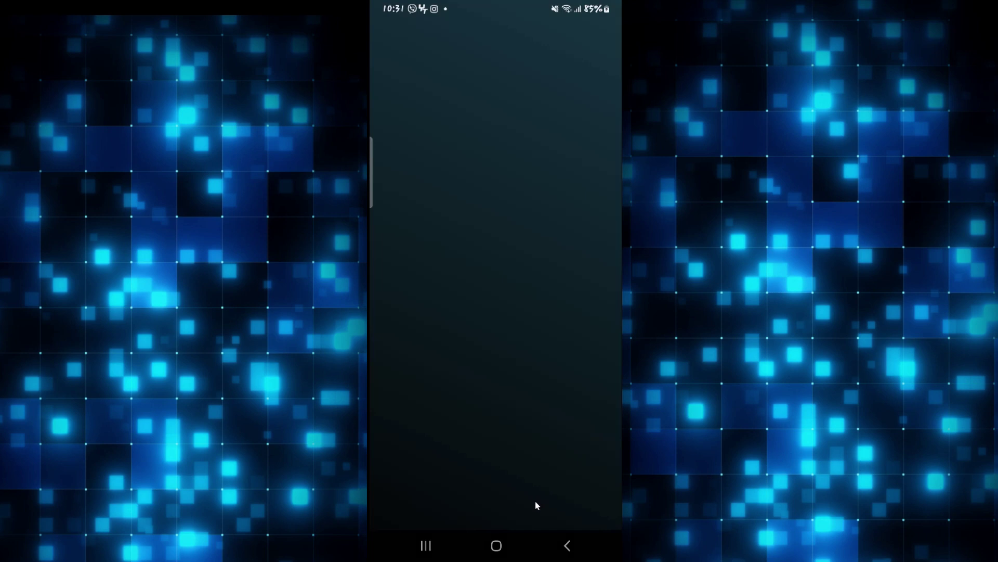
left_click(496, 546)
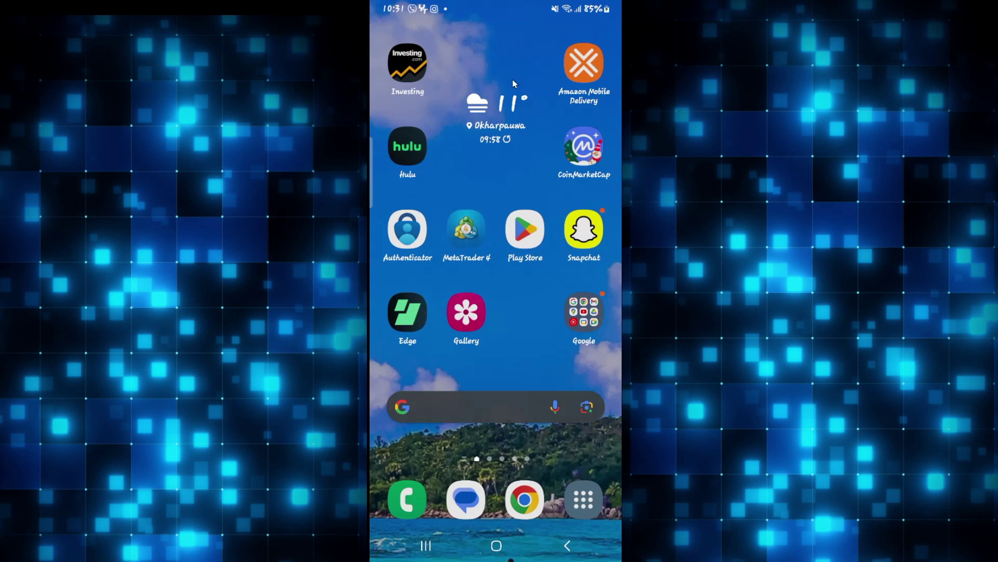
left_click(583, 312)
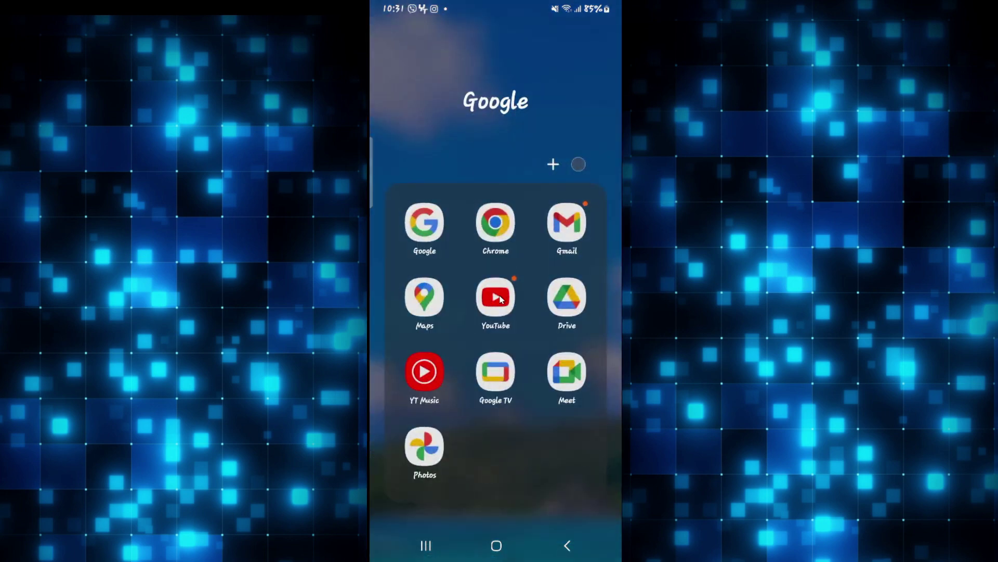
left_click(500, 300)
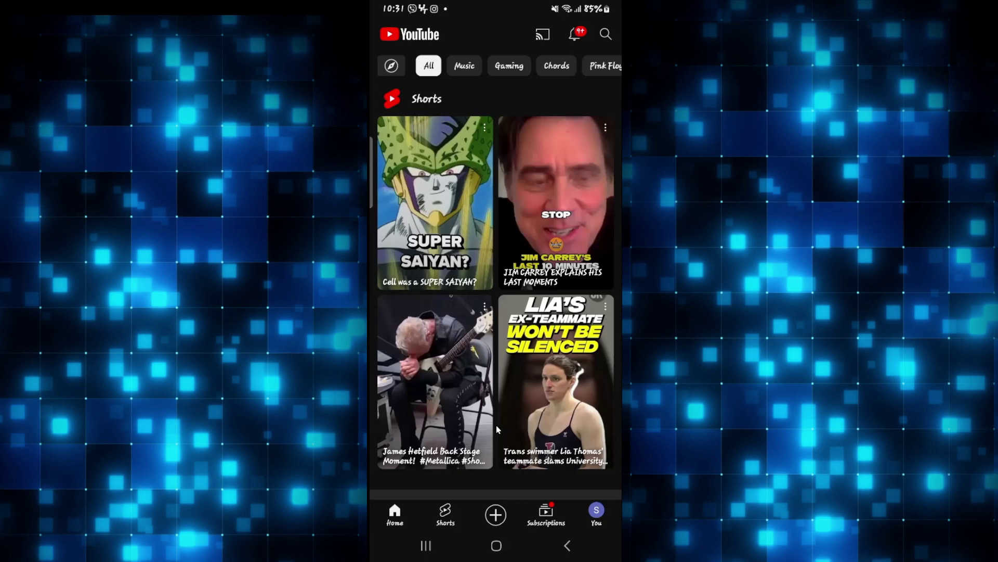
scroll(496, 425, "down", 6)
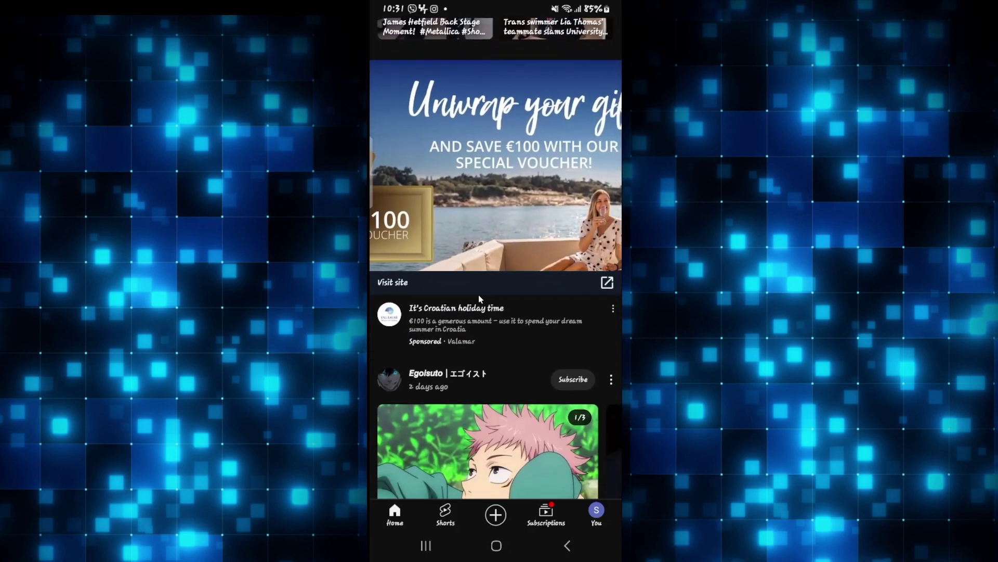
scroll(480, 299, "up", 6)
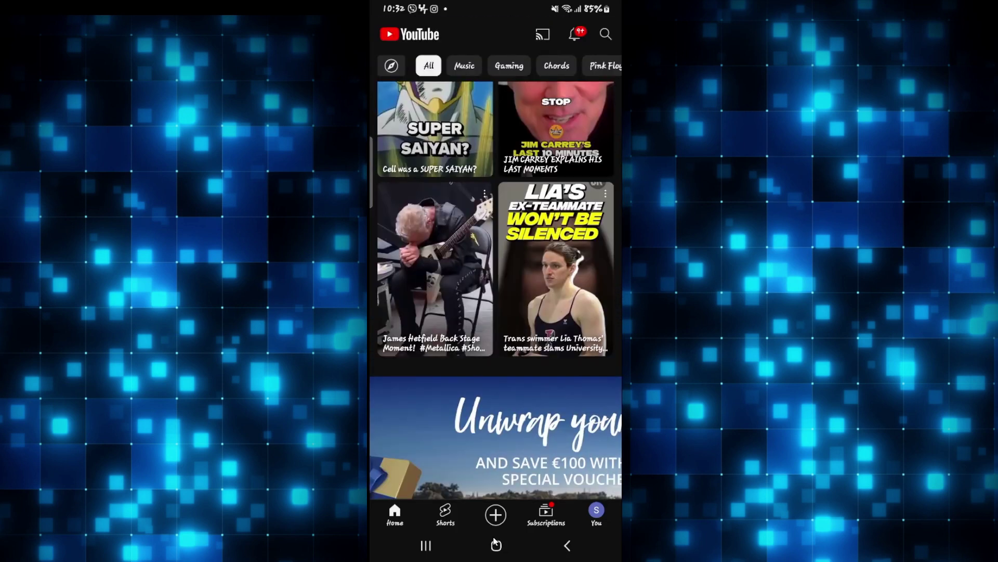
left_click(496, 545)
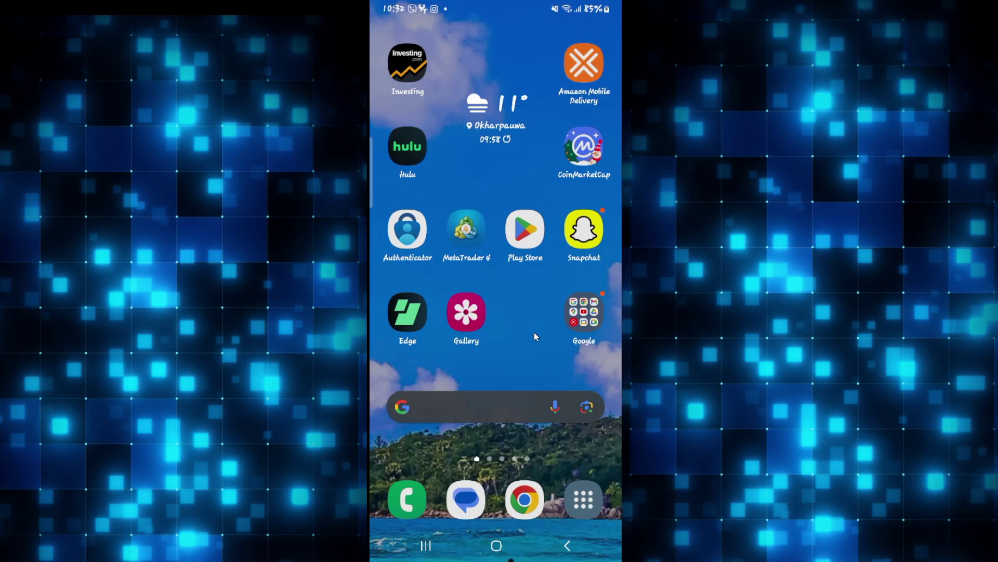
Search the app store for 'hulu', then return to the home screen
left_click(526, 233)
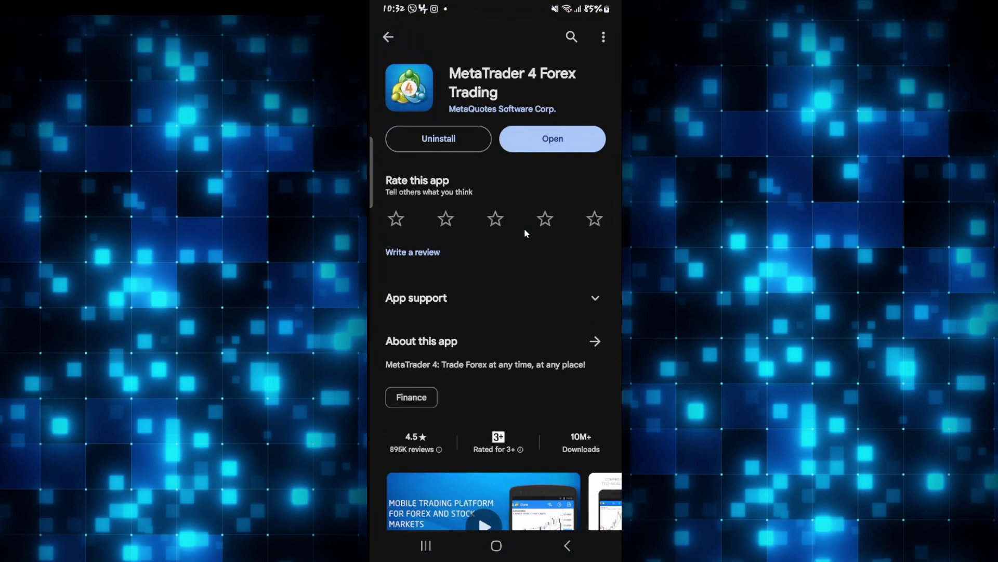
left_click(572, 36)
type("hulu")
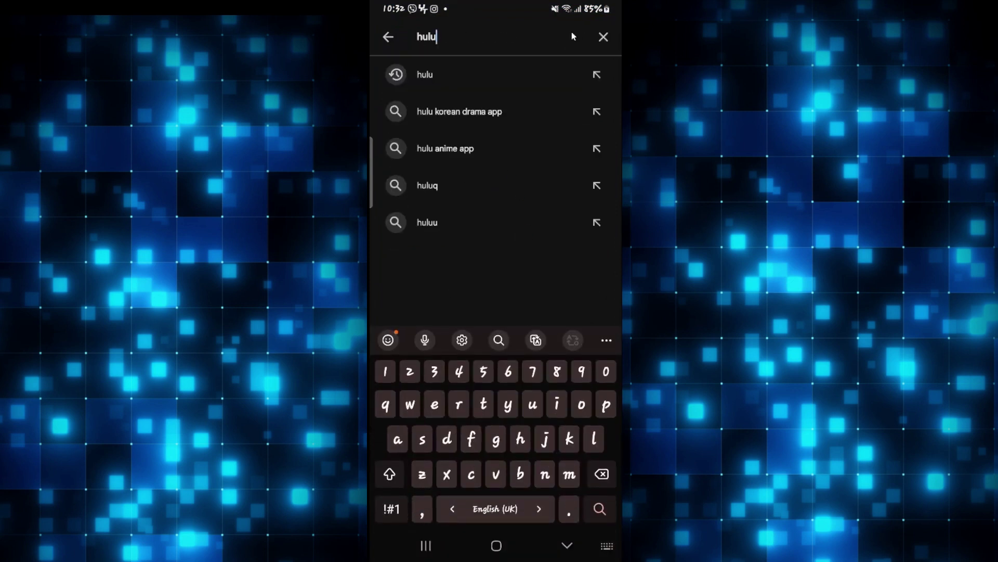
left_click(465, 70)
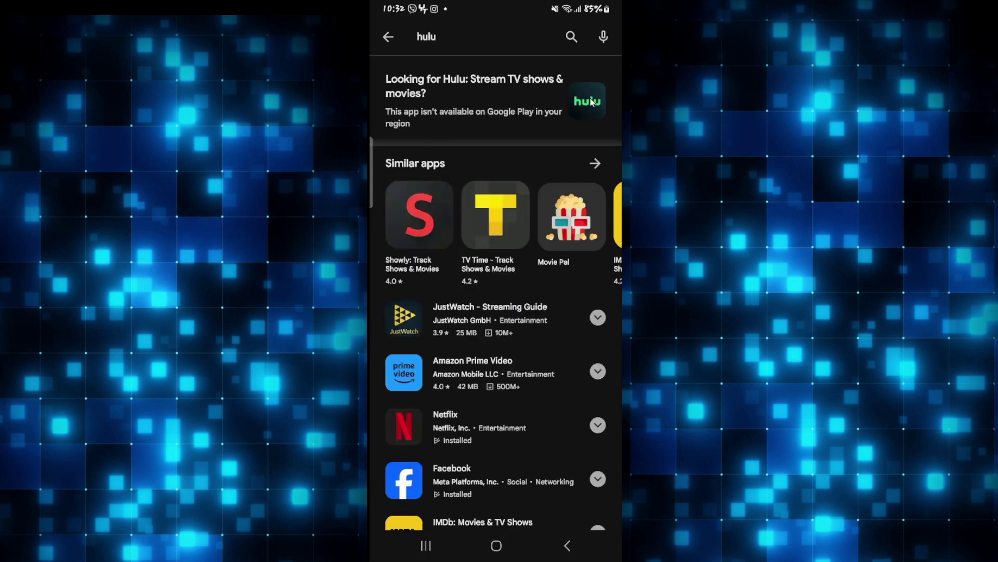
left_click(388, 37)
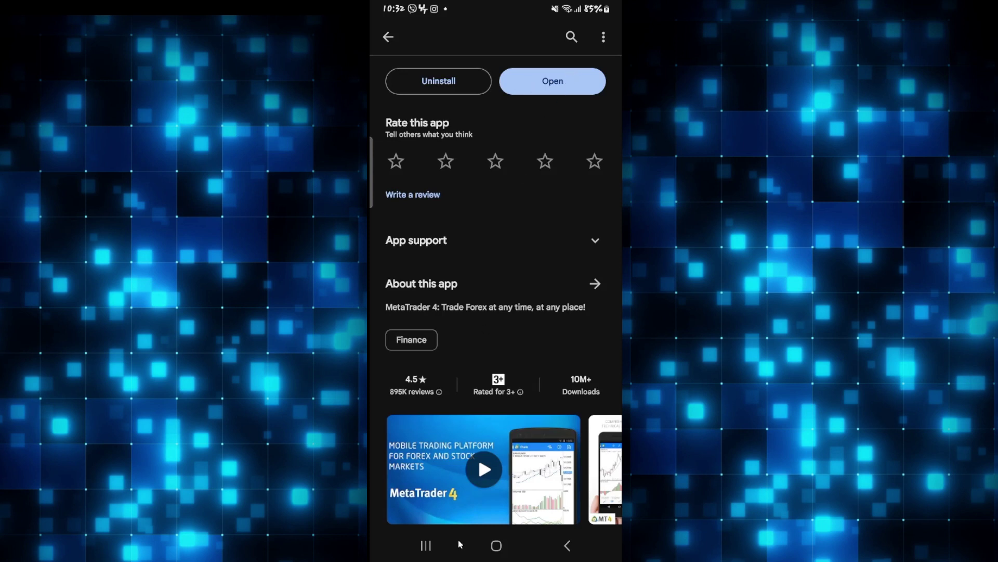
left_click(496, 545)
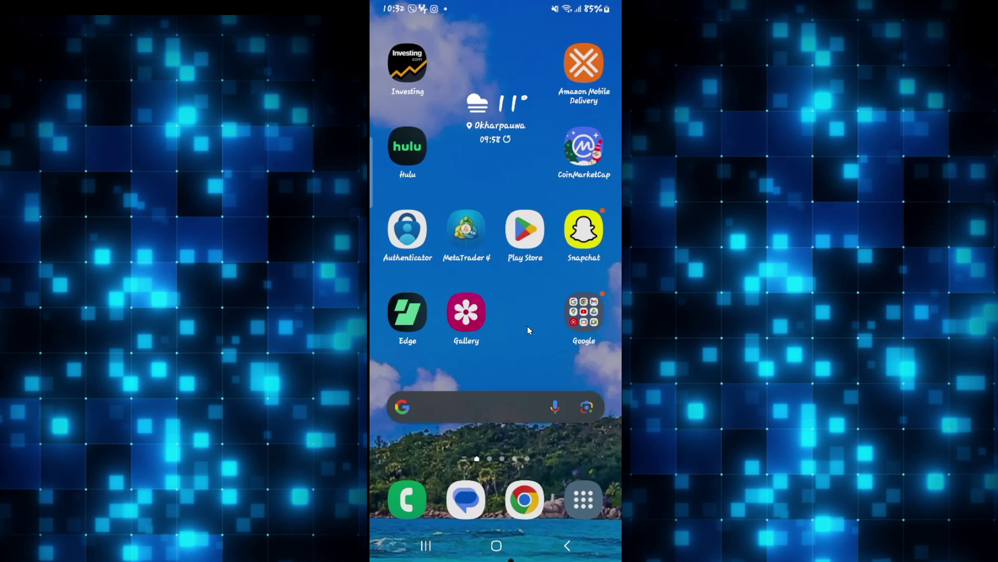
Force-stop Hulu from its app info page and open its Storage details
left_click(397, 152)
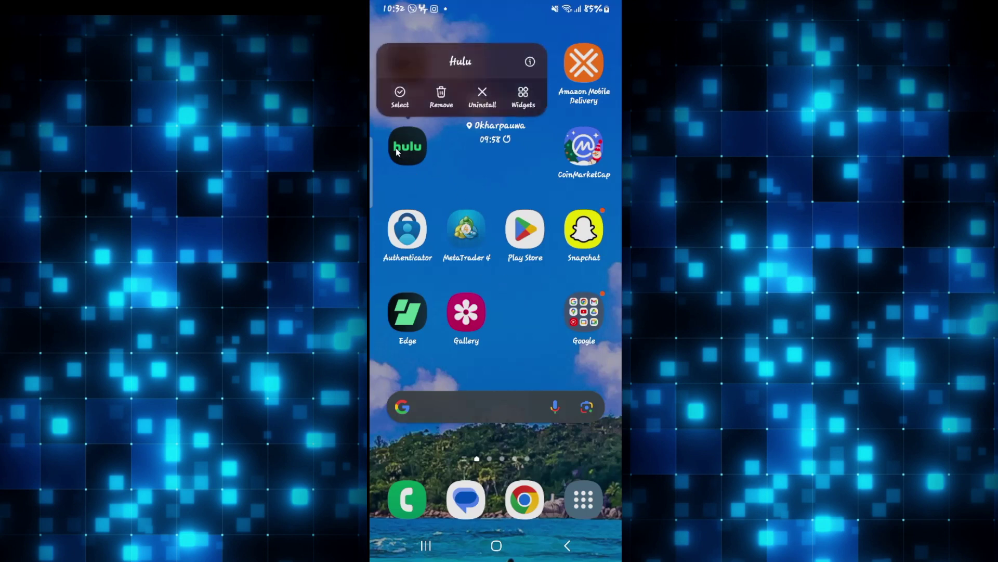
left_click(531, 61)
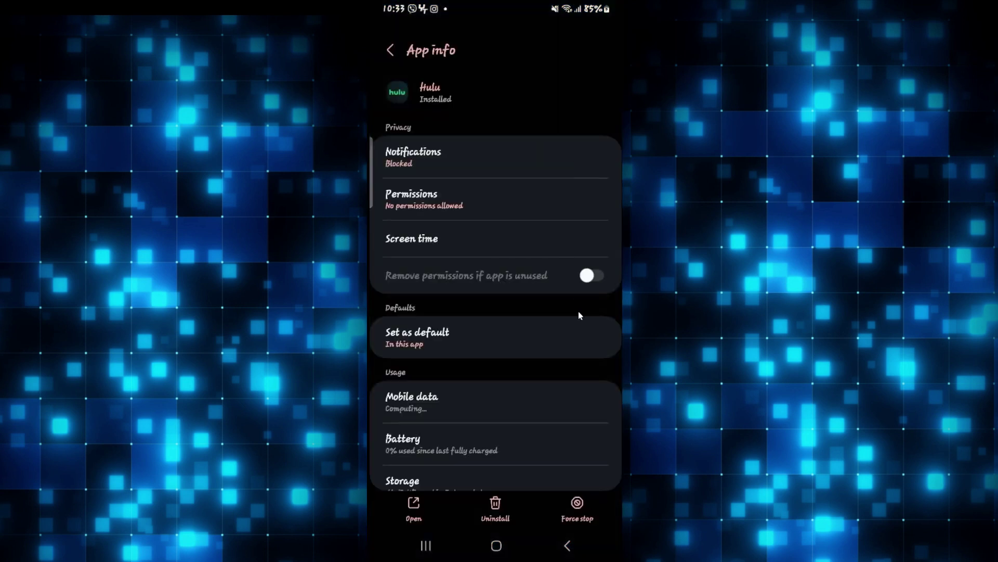
left_click(571, 513)
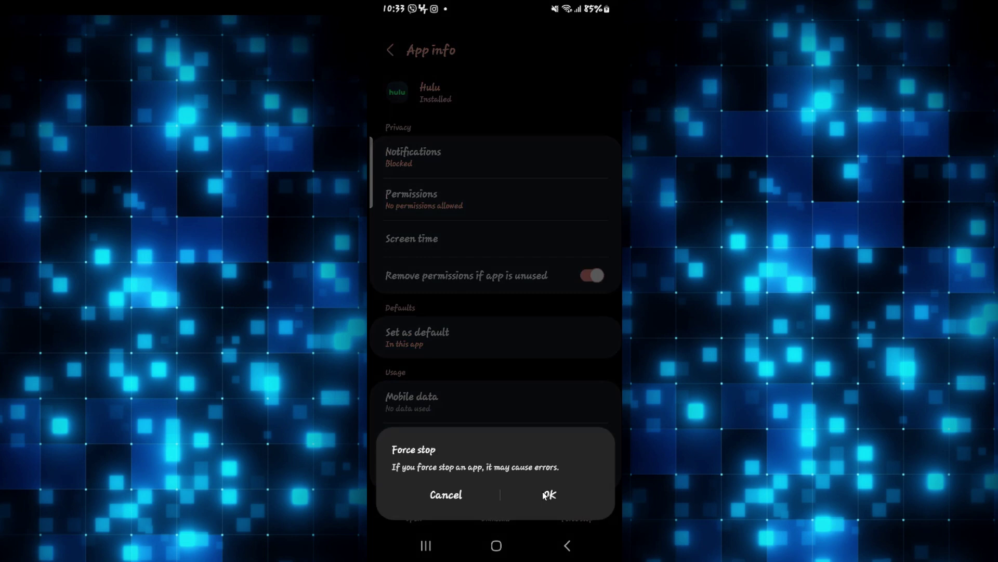
left_click(548, 495)
scroll(481, 386, "down", 2)
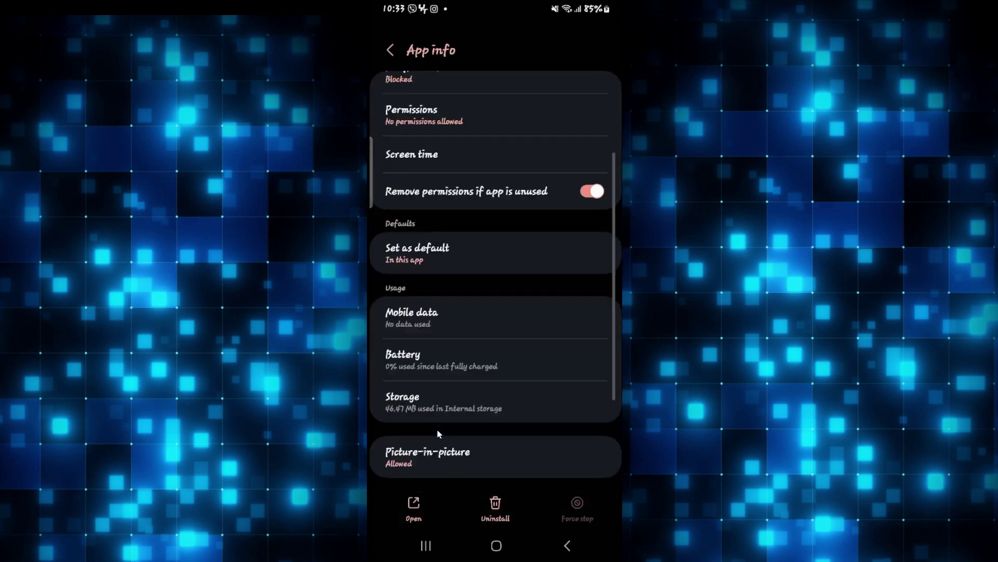
scroll(482, 386, "down", 1)
left_click(420, 301)
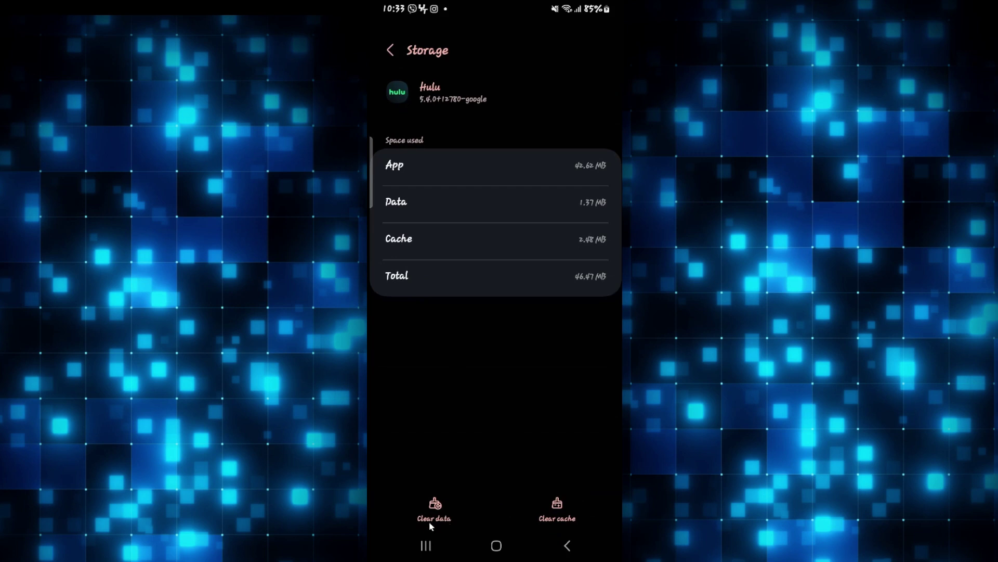
Clear Hulu's data and cache to 0 B, then go back to the home screen
left_click(432, 509)
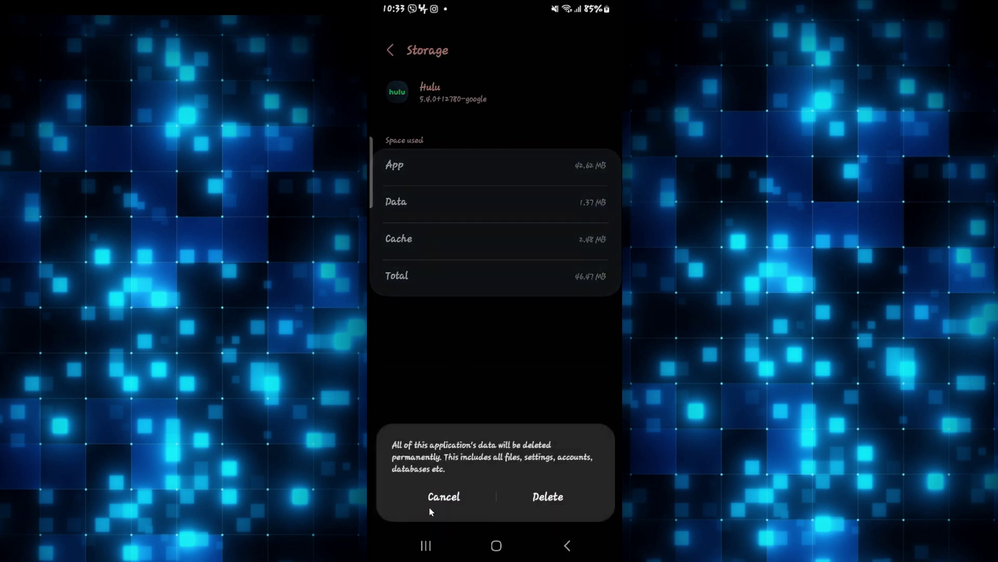
left_click(551, 494)
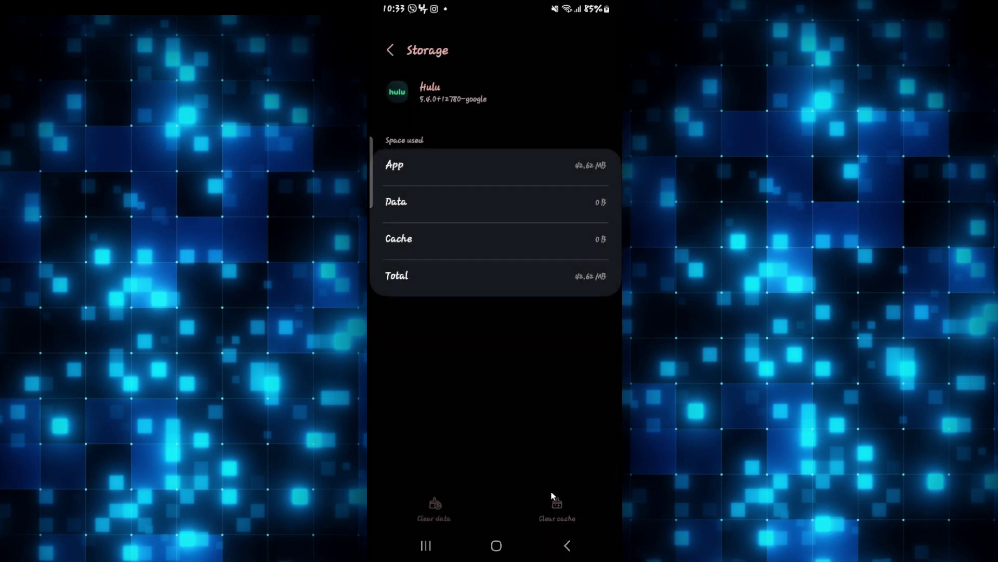
left_click(497, 546)
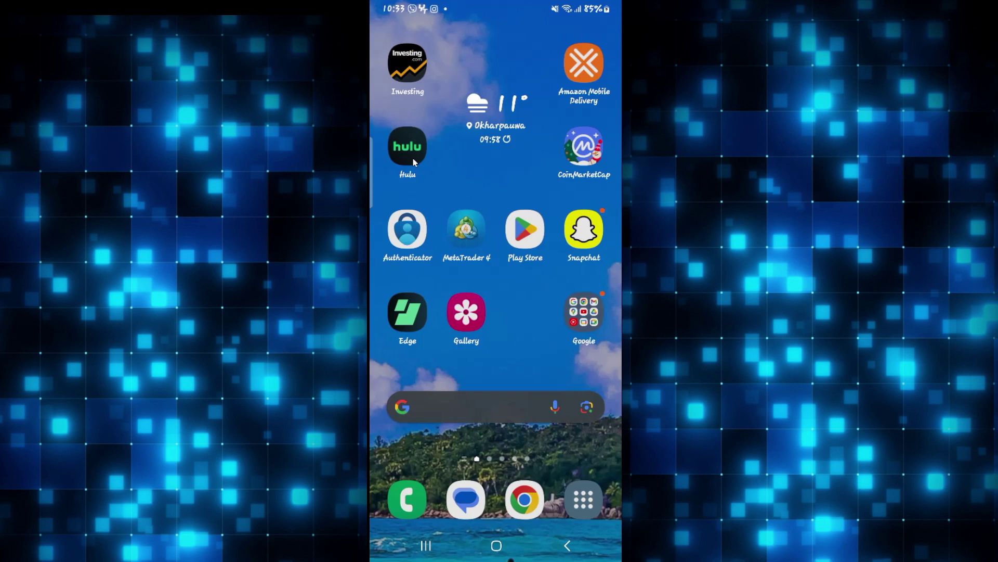
left_click(401, 151)
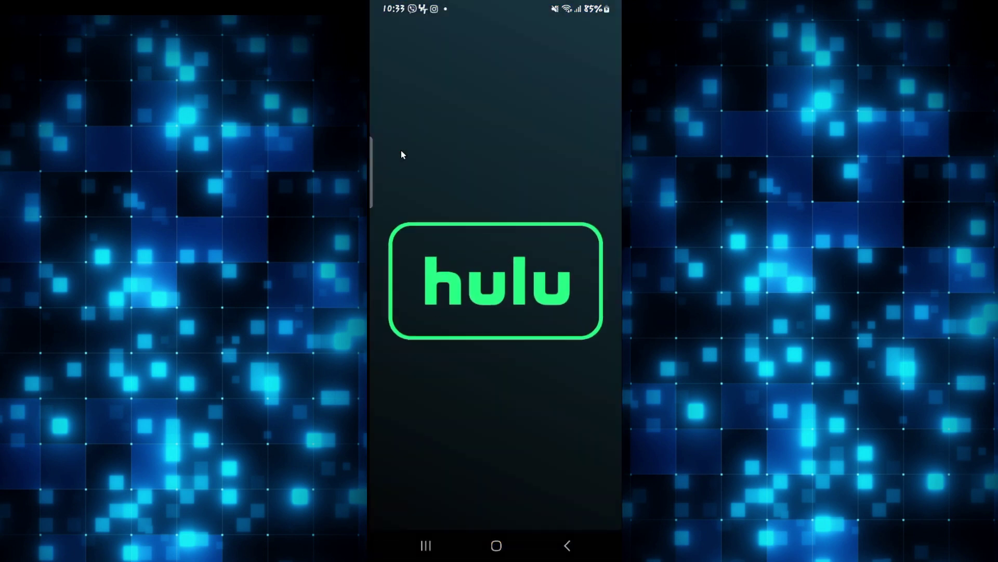
left_click(497, 546)
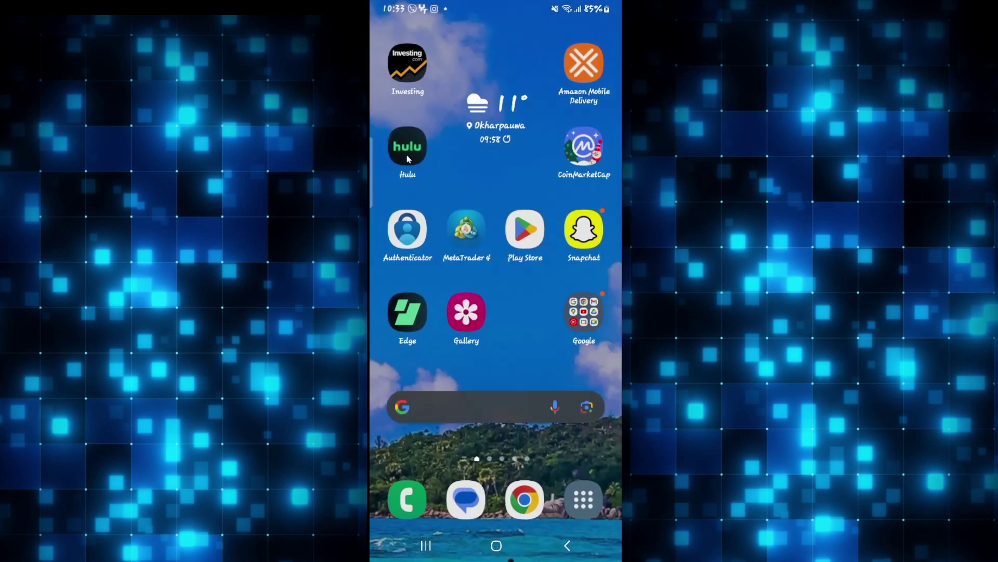